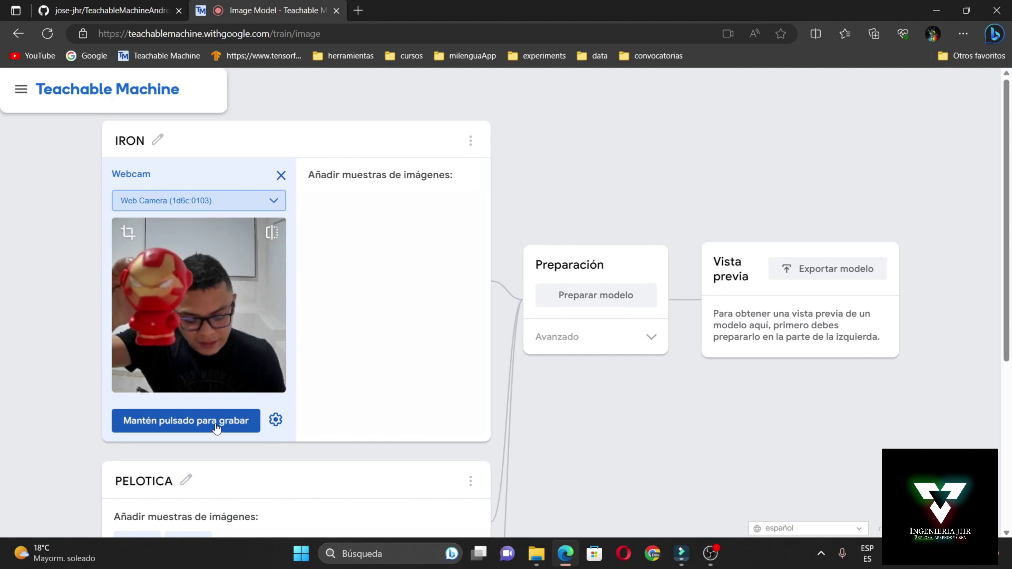
Capture 30 single webcam samples of the red figure in varied positions for the IRON class
{"action": "left_click", "coordinate": [216, 429]}
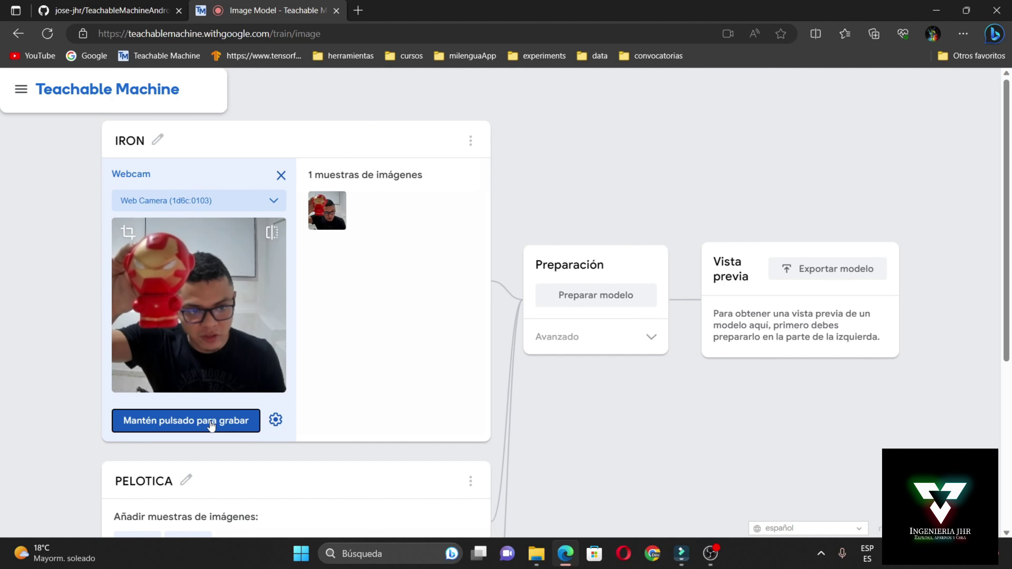
{"action": "left_click", "coordinate": [212, 425]}
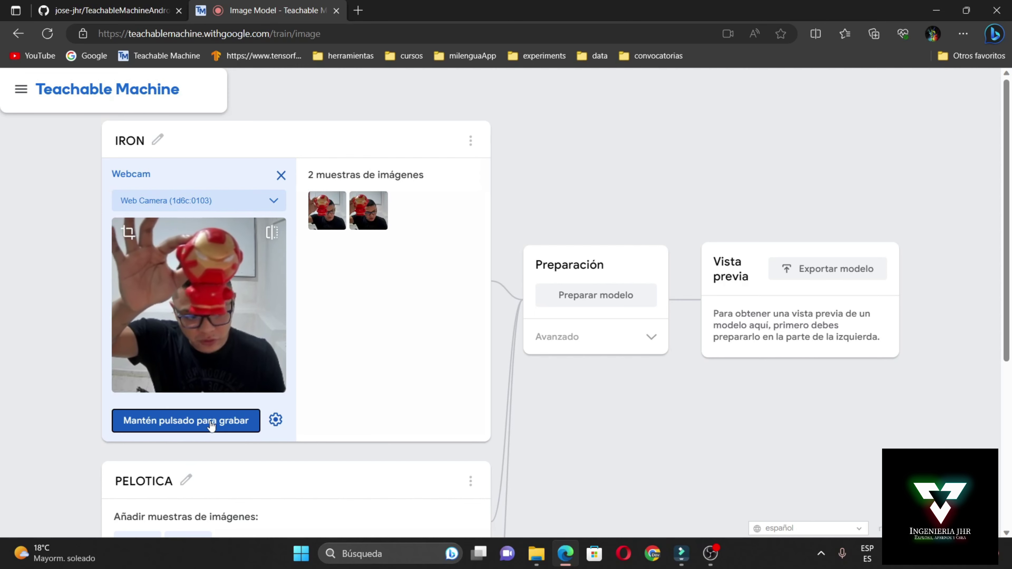
{"action": "left_click", "coordinate": [212, 425]}
{"action": "left_click", "coordinate": [211, 426]}
{"action": "left_click", "coordinate": [212, 426]}
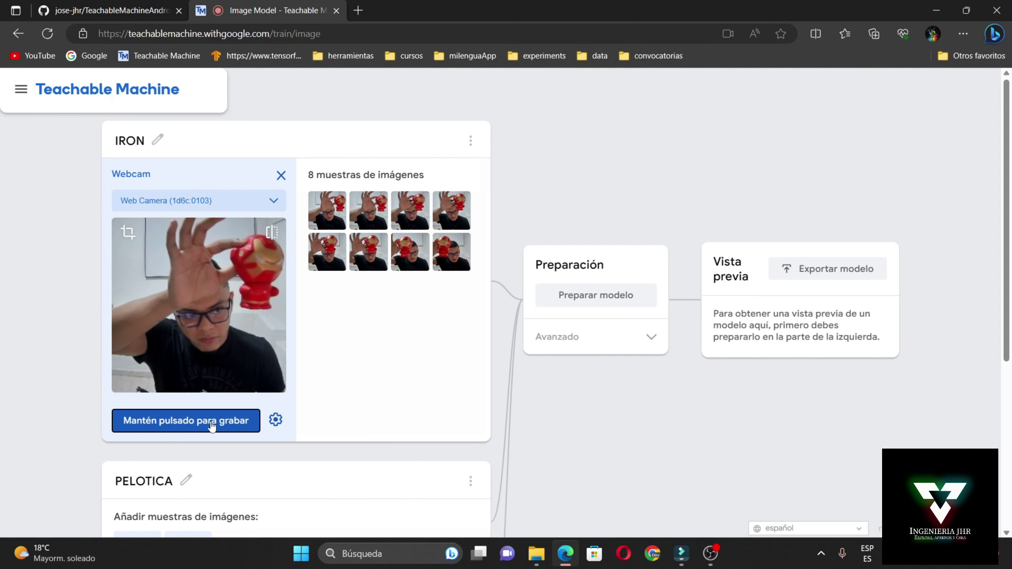
{"action": "left_click", "coordinate": [211, 426]}
{"action": "left_click", "coordinate": [211, 426]}
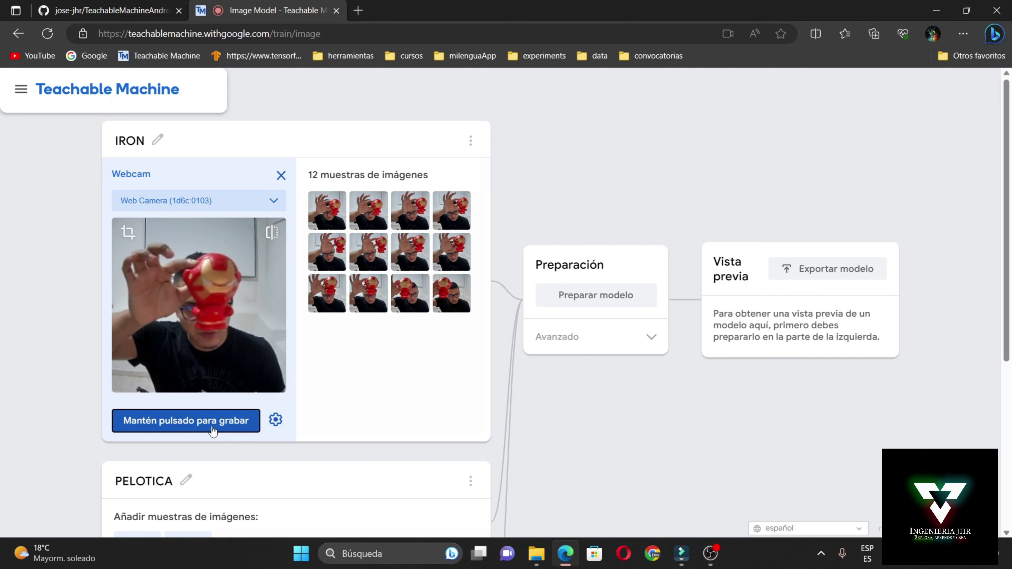
{"action": "left_click", "coordinate": [212, 426]}
{"action": "left_click", "coordinate": [212, 425]}
{"action": "left_click", "coordinate": [211, 426]}
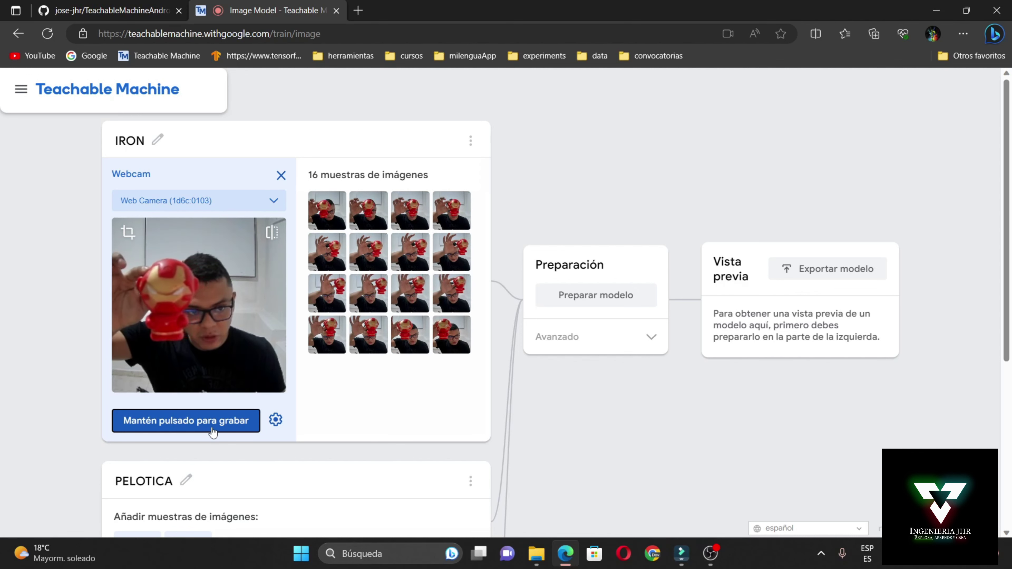
{"action": "left_click", "coordinate": [211, 426]}
{"action": "left_click", "coordinate": [211, 426]}
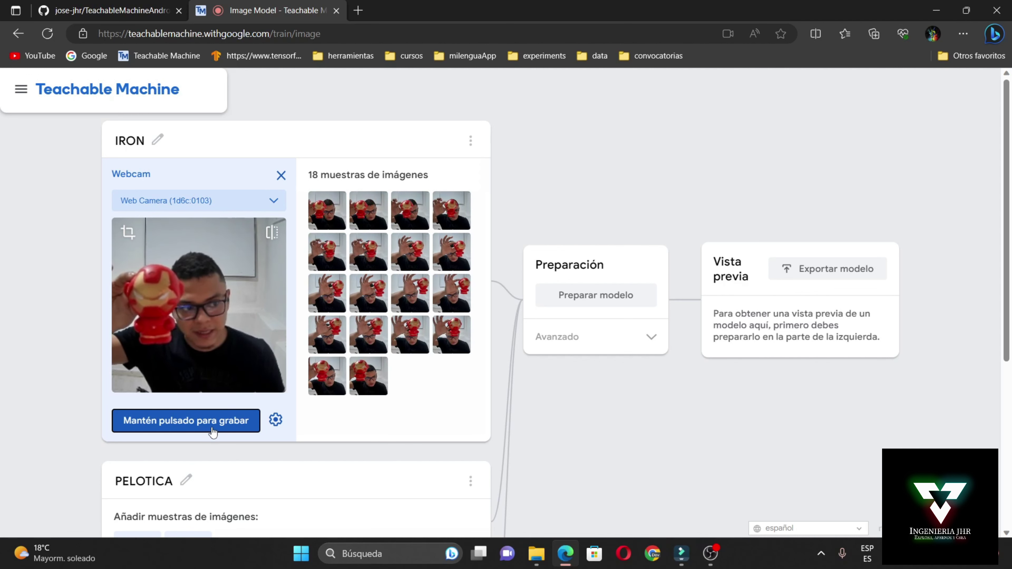
{"action": "left_click", "coordinate": [212, 431]}
{"action": "left_click", "coordinate": [213, 431]}
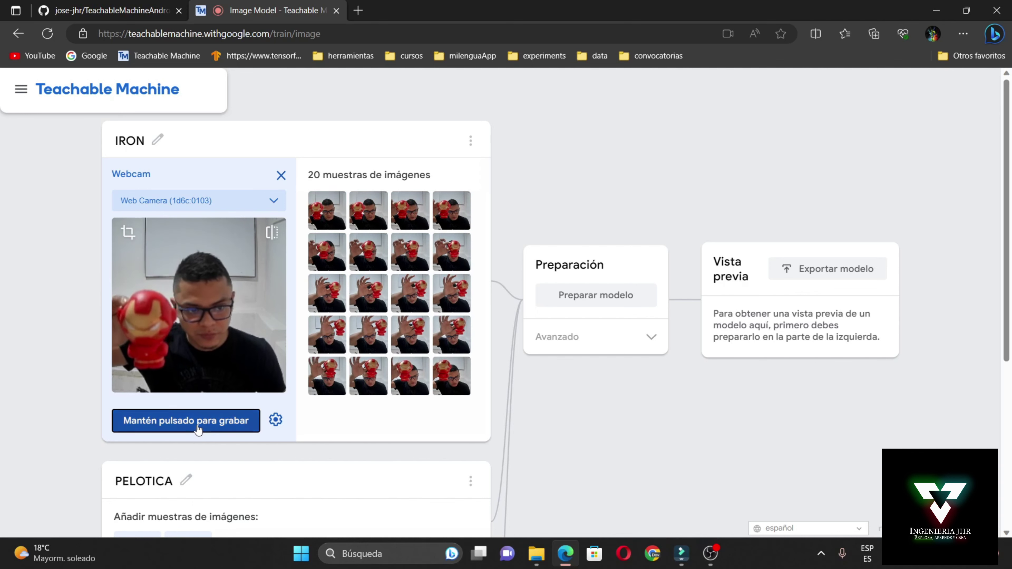
{"action": "left_click", "coordinate": [200, 430]}
{"action": "left_click", "coordinate": [198, 430]}
{"action": "left_click", "coordinate": [198, 429]}
{"action": "left_click", "coordinate": [198, 429]}
{"action": "left_click", "coordinate": [198, 429]}
{"action": "left_click", "coordinate": [197, 429]}
{"action": "left_click", "coordinate": [198, 429]}
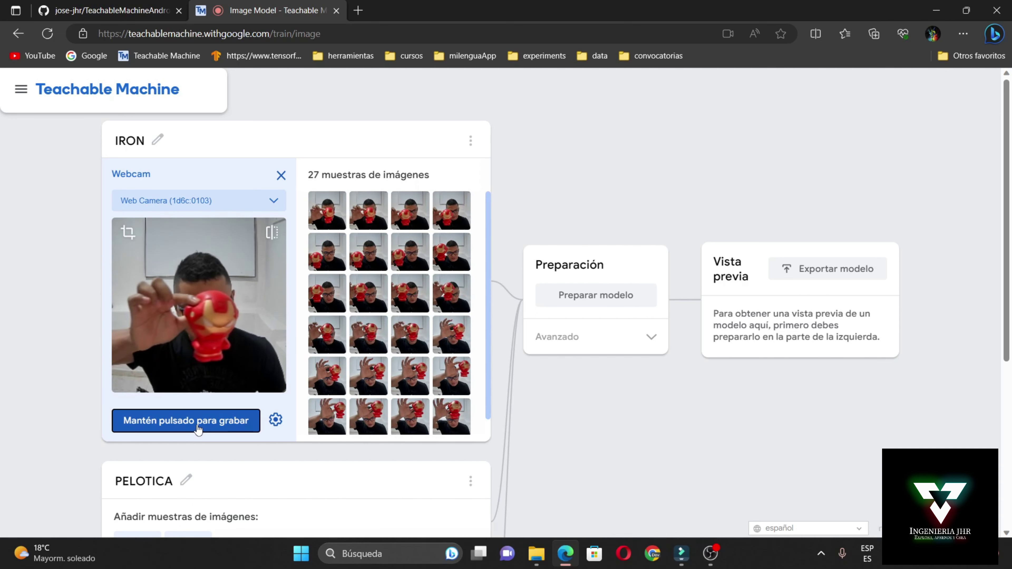
{"action": "left_click", "coordinate": [198, 429]}
{"action": "left_click", "coordinate": [198, 429]}
{"action": "left_click", "coordinate": [198, 429]}
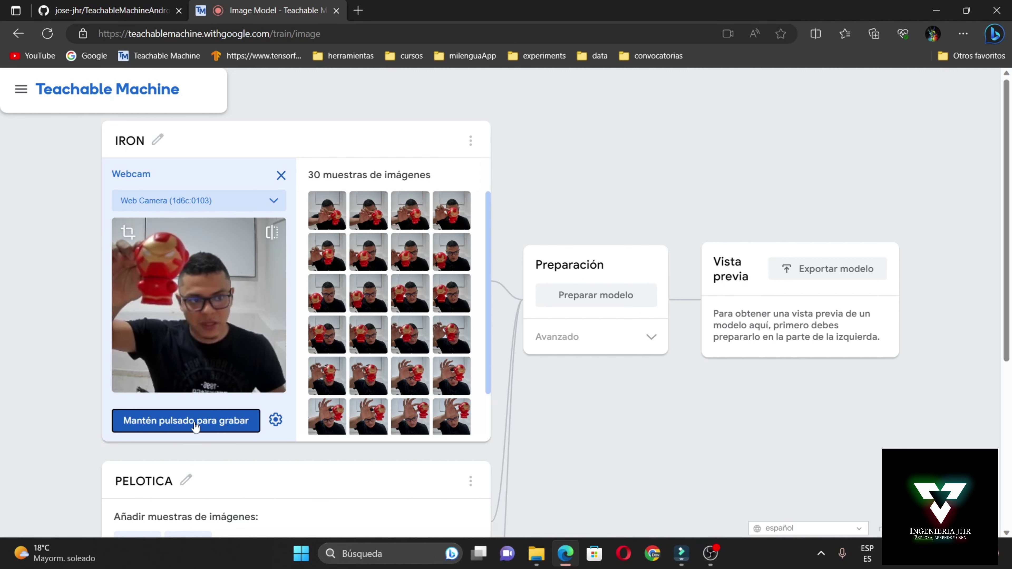
Record continuous webcam samples of the red figure for the IRON class until it holds 2000 images
{"action": "left_click", "coordinate": [196, 424]}
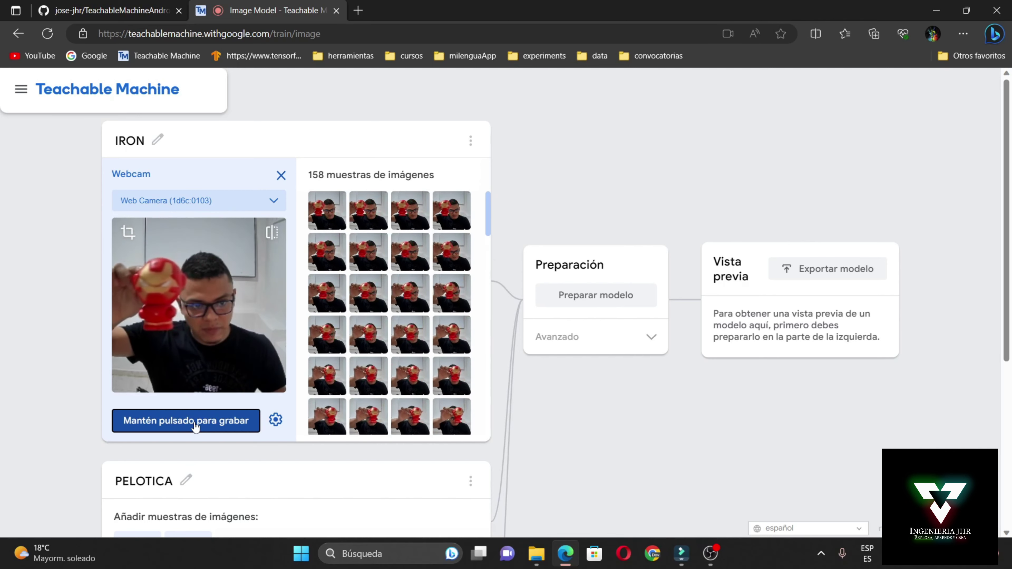
{"action": "left_click_drag", "start_coordinate": [196, 427], "coordinate": [195, 426]}
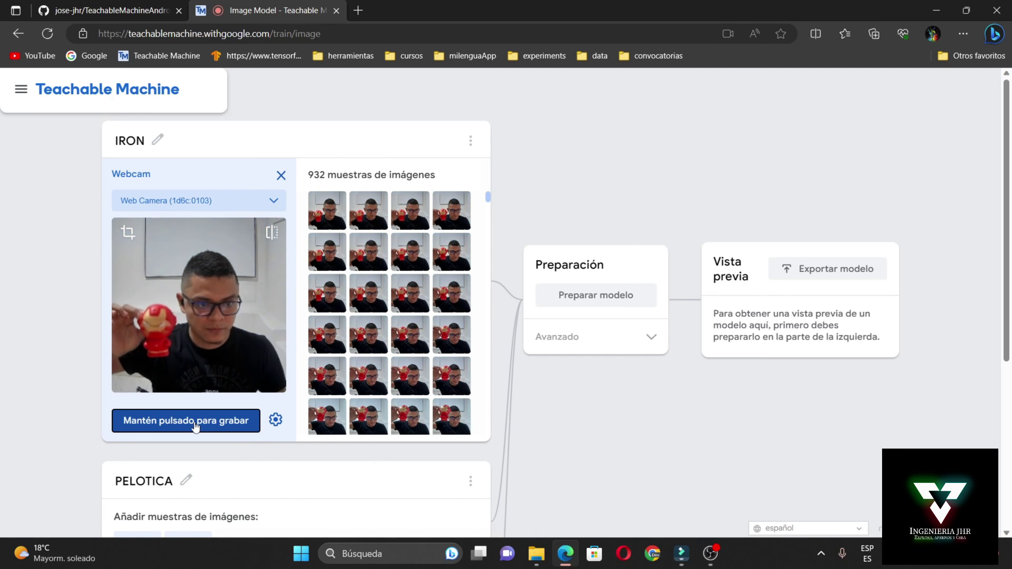
{"action": "left_click_drag", "start_coordinate": [196, 426], "coordinate": [198, 426]}
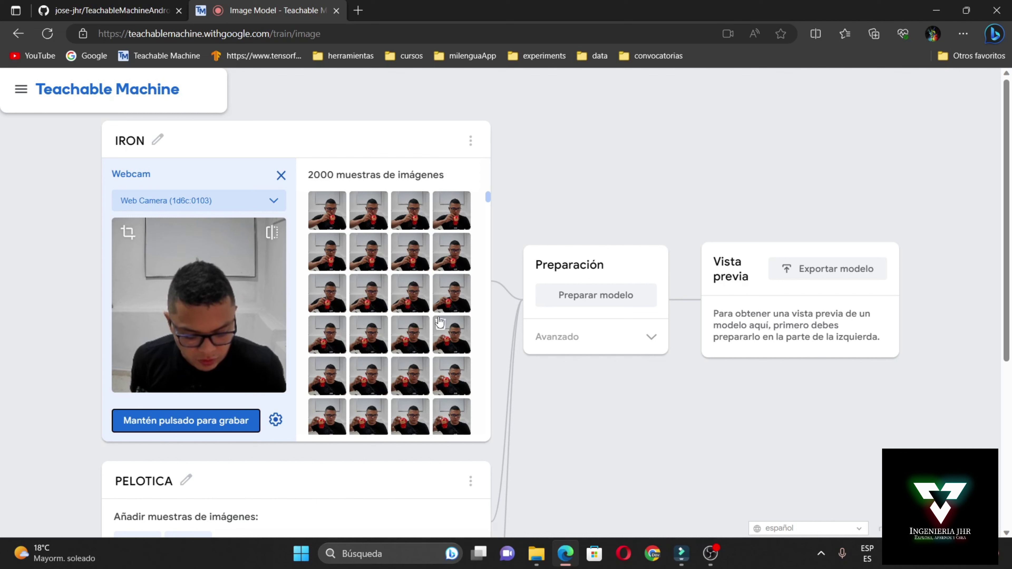
{"action": "scroll", "coordinate": [456, 275], "scroll_direction": "down", "scroll_amount": 15}
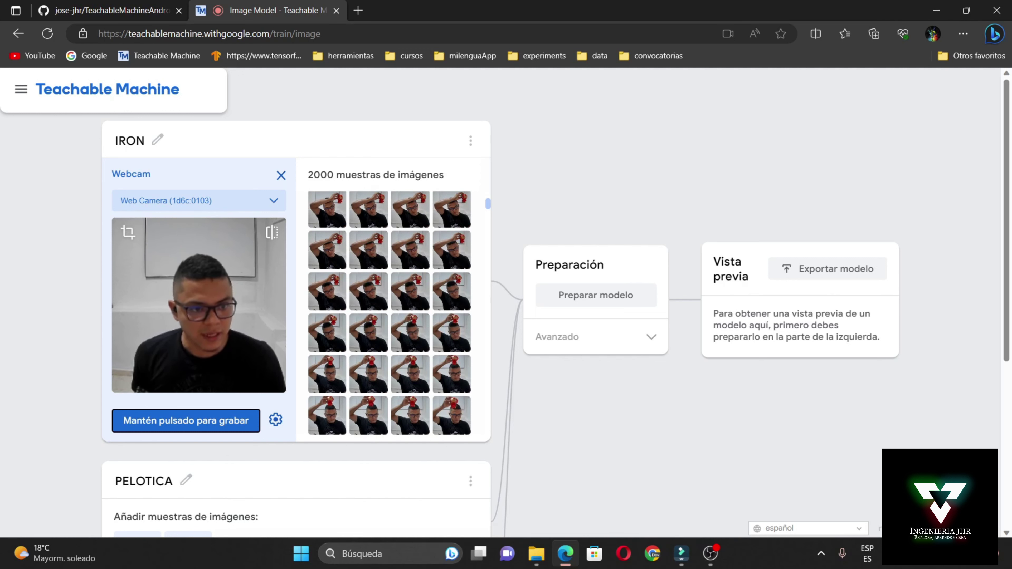
Capture one extra IRON sample without the figure, and delete that sample from the class
{"action": "left_click", "coordinate": [199, 427]}
{"action": "scroll", "coordinate": [581, 181], "scroll_direction": "down", "scroll_amount": 5}
{"action": "scroll", "coordinate": [533, 213], "scroll_direction": "up", "scroll_amount": 3}
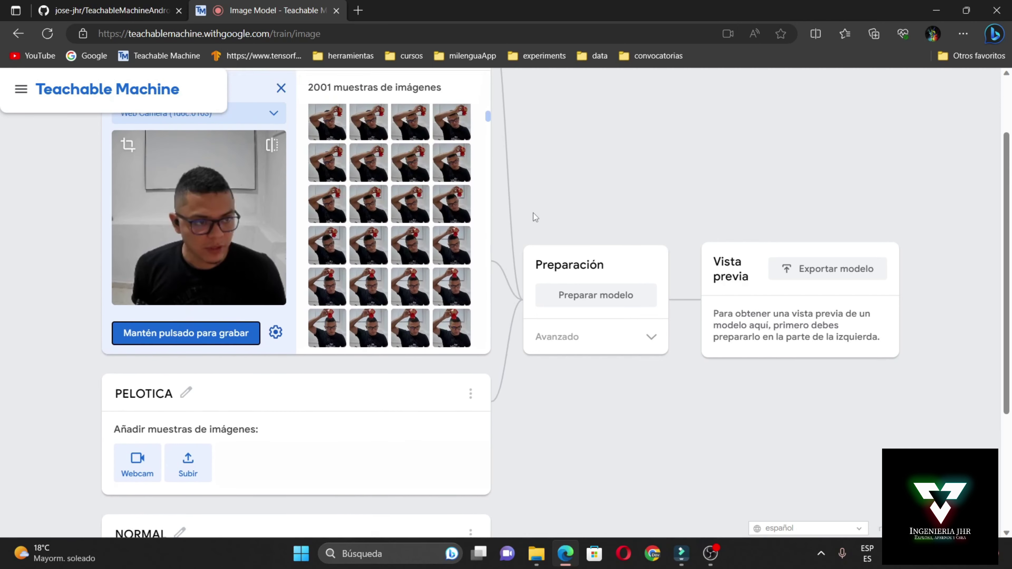
{"action": "scroll", "coordinate": [517, 199], "scroll_direction": "up", "scroll_amount": 1}
{"action": "left_click_drag", "start_coordinate": [490, 152], "coordinate": [465, 385]}
{"action": "left_click_drag", "start_coordinate": [477, 315], "coordinate": [482, 291]}
{"action": "scroll", "coordinate": [457, 318], "scroll_direction": "down", "scroll_amount": 10}
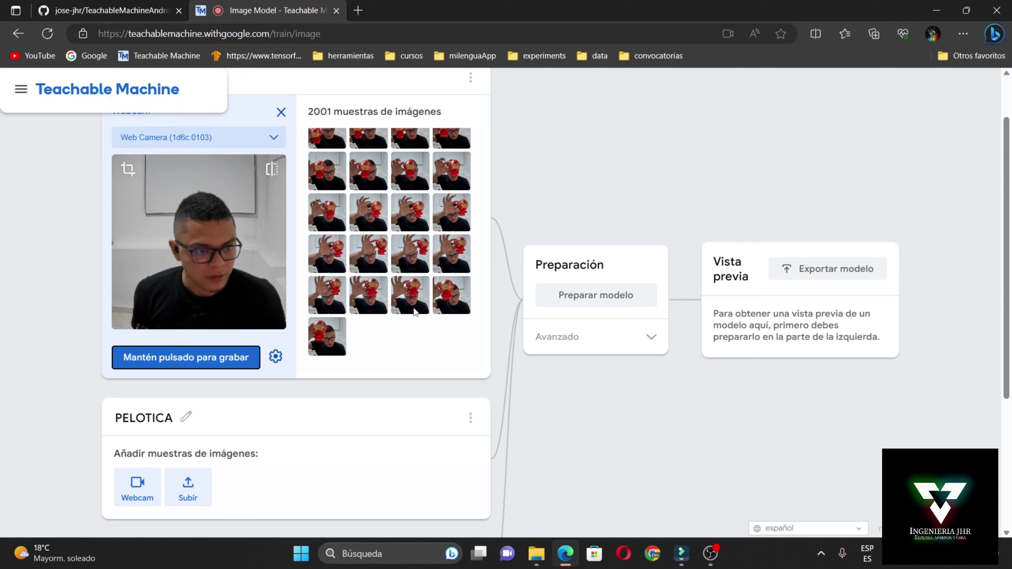
{"action": "scroll", "coordinate": [440, 293], "scroll_direction": "up", "scroll_amount": 15}
{"action": "middle_click", "coordinate": [431, 250]}
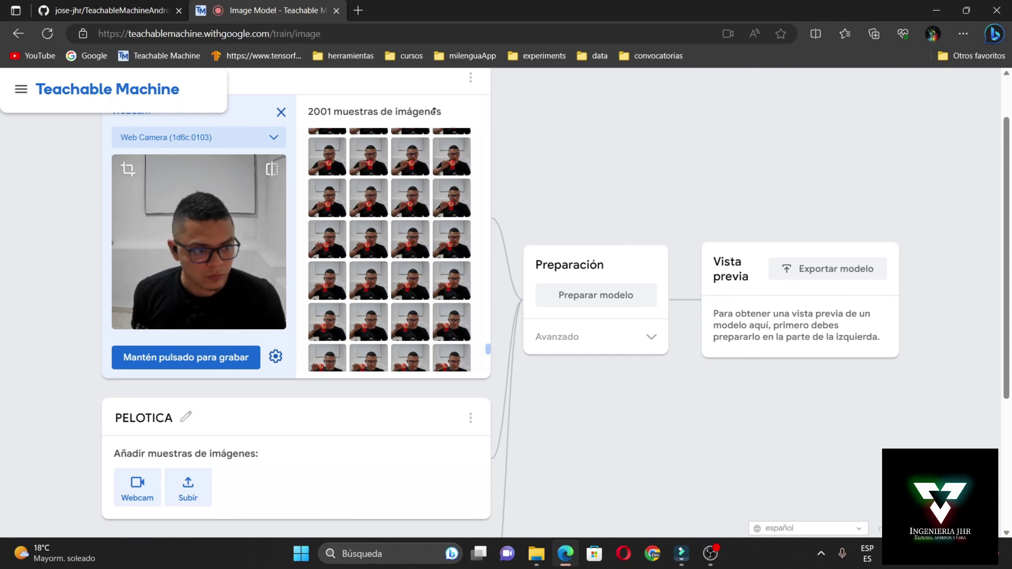
{"action": "middle_click", "coordinate": [433, 110]}
{"action": "left_click_drag", "start_coordinate": [488, 342], "coordinate": [488, 127]}
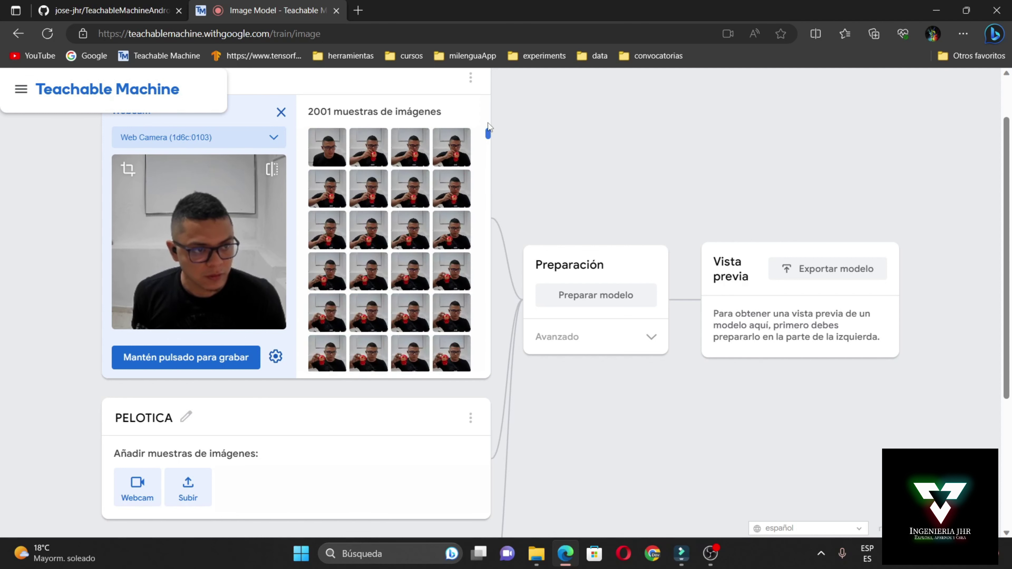
{"action": "left_click", "coordinate": [317, 137]}
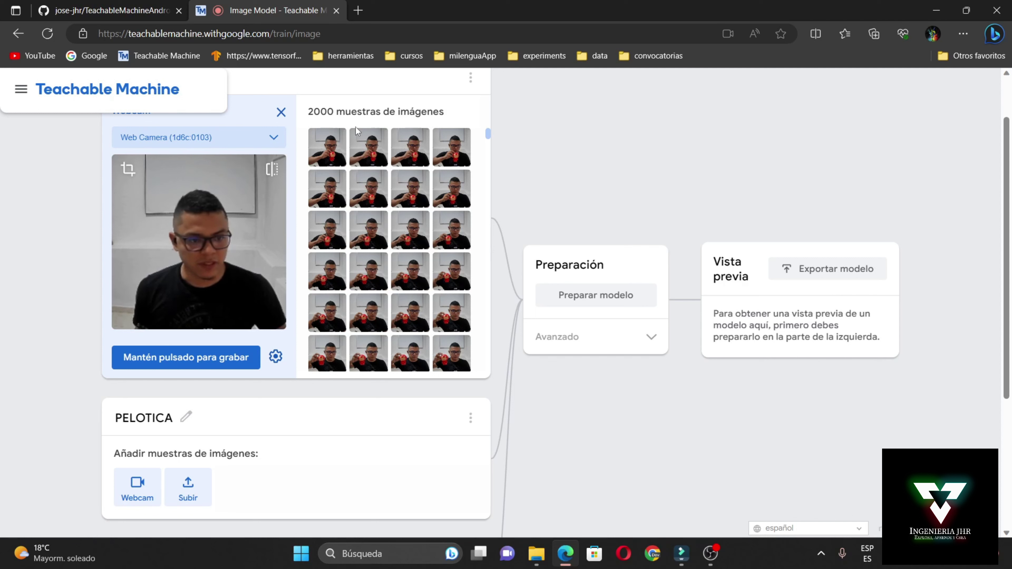
{"action": "mouse_move", "coordinate": [372, 270]}
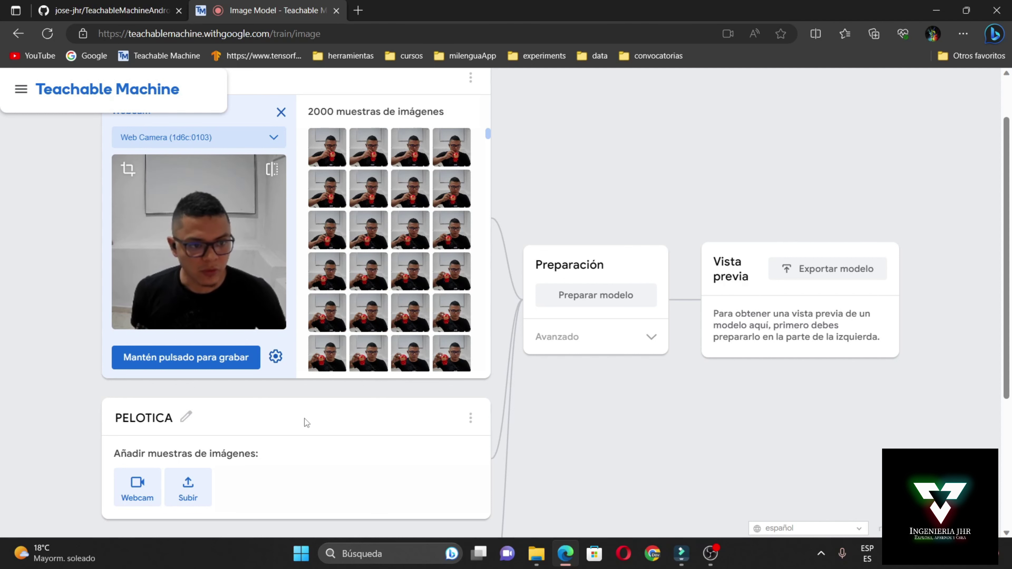
Record about 2000 webcam samples of the yellow ball for the PELOTICA class using Web Camera (1d6c:0103)
{"action": "scroll", "coordinate": [304, 418], "scroll_direction": "down", "scroll_amount": 2}
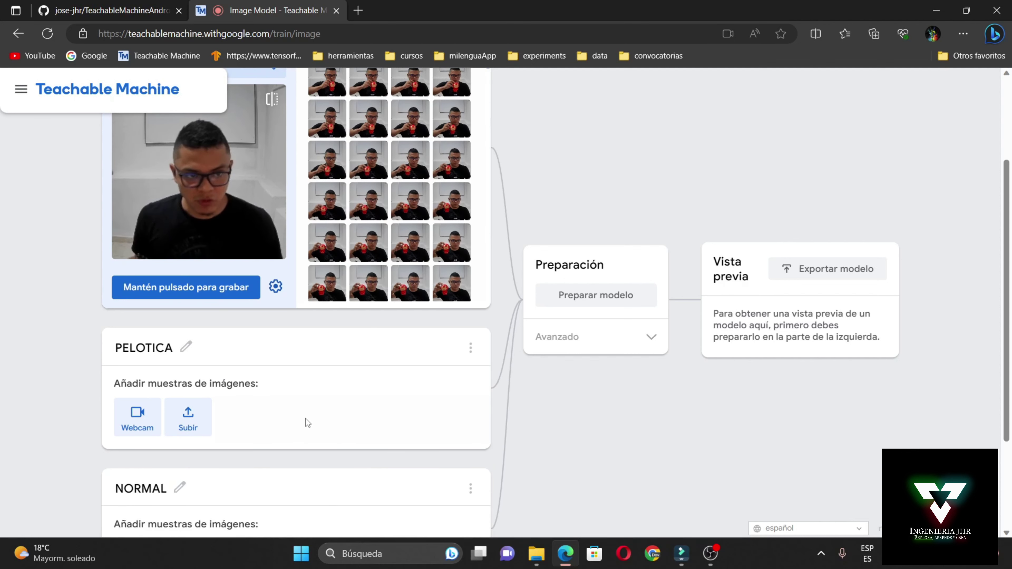
{"action": "left_click", "coordinate": [125, 425]}
{"action": "left_click", "coordinate": [187, 213]}
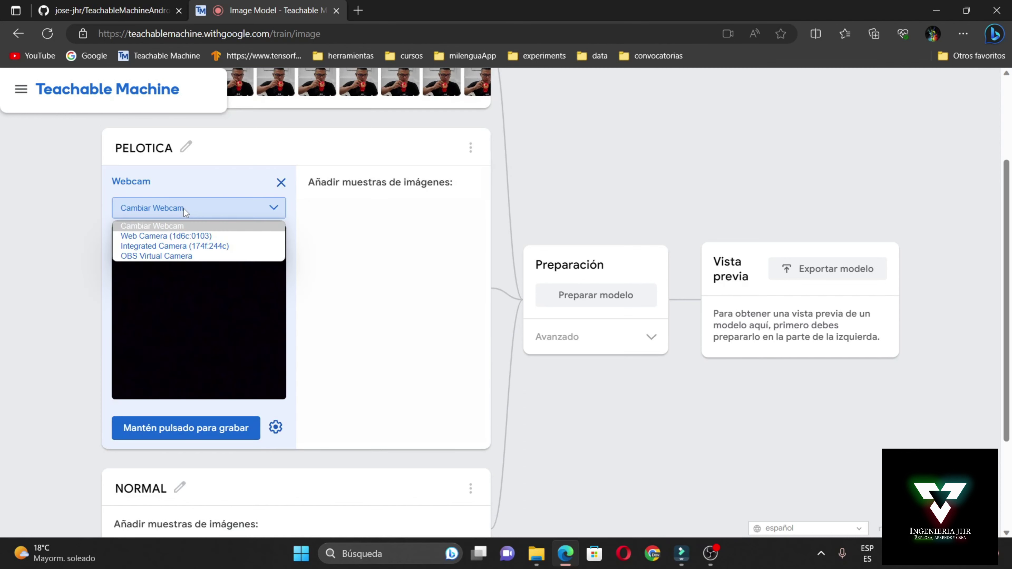
{"action": "left_click", "coordinate": [195, 235]}
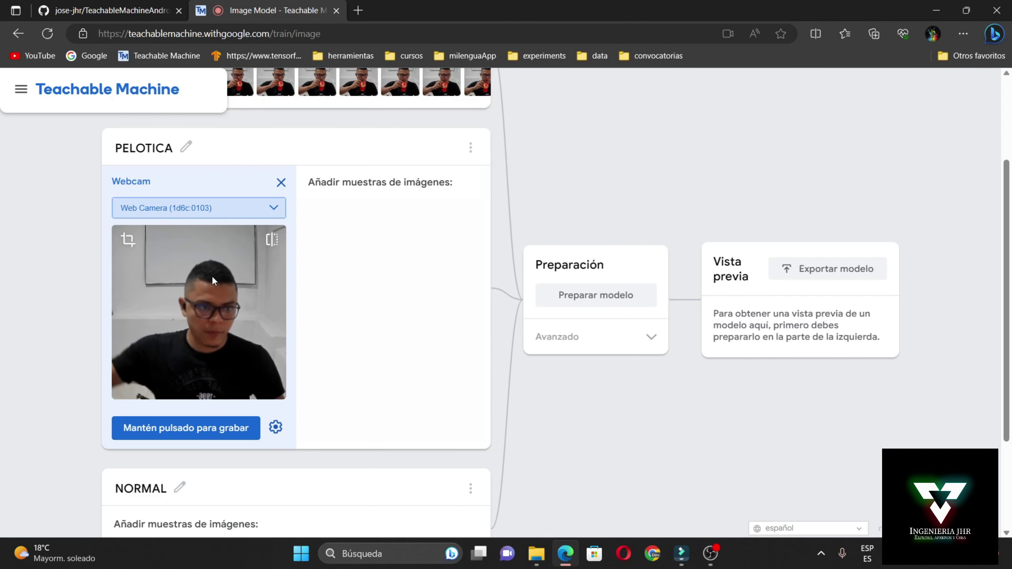
{"action": "left_click_drag", "start_coordinate": [203, 421], "coordinate": [233, 415]}
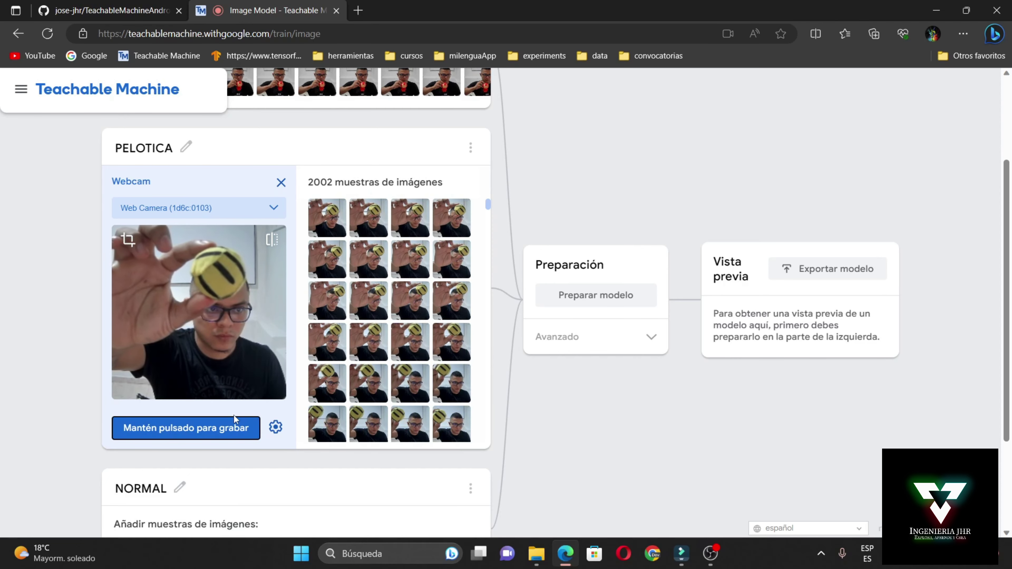
Delete the two newest PELOTICA samples to leave 2000 images in the class
{"action": "left_click", "coordinate": [317, 208]}
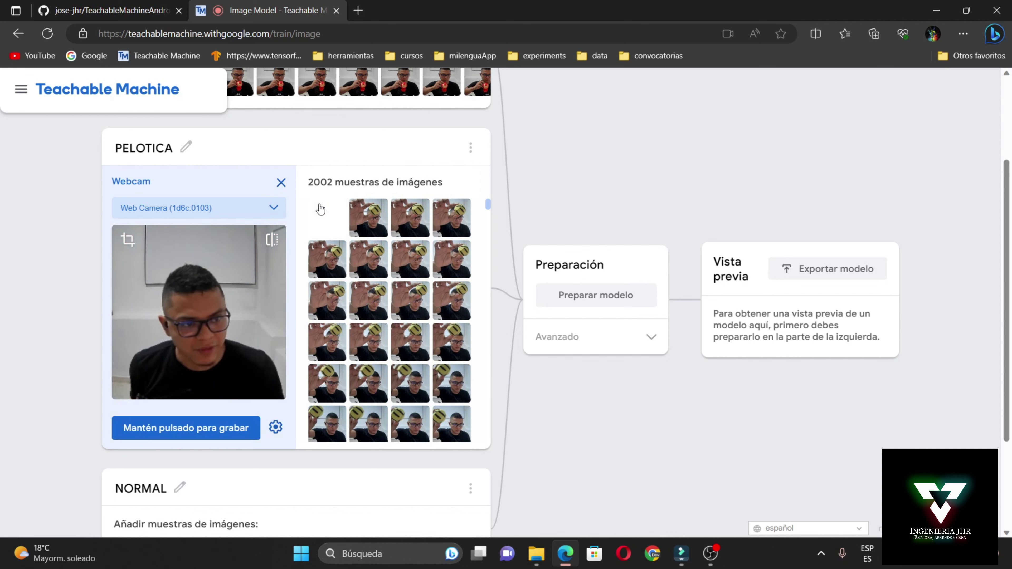
{"action": "left_click", "coordinate": [317, 207]}
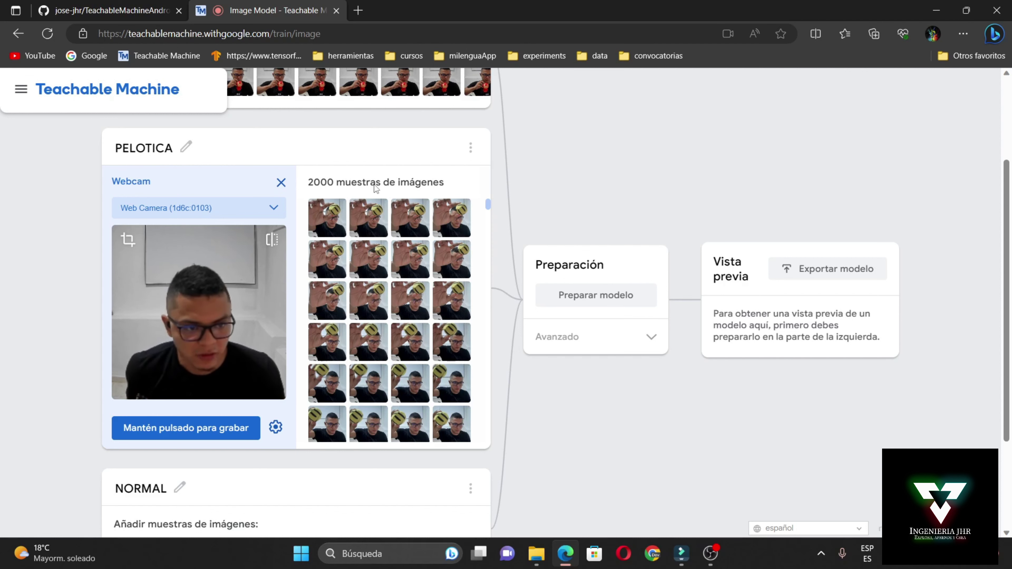
{"action": "scroll", "coordinate": [324, 231], "scroll_direction": "up", "scroll_amount": 3}
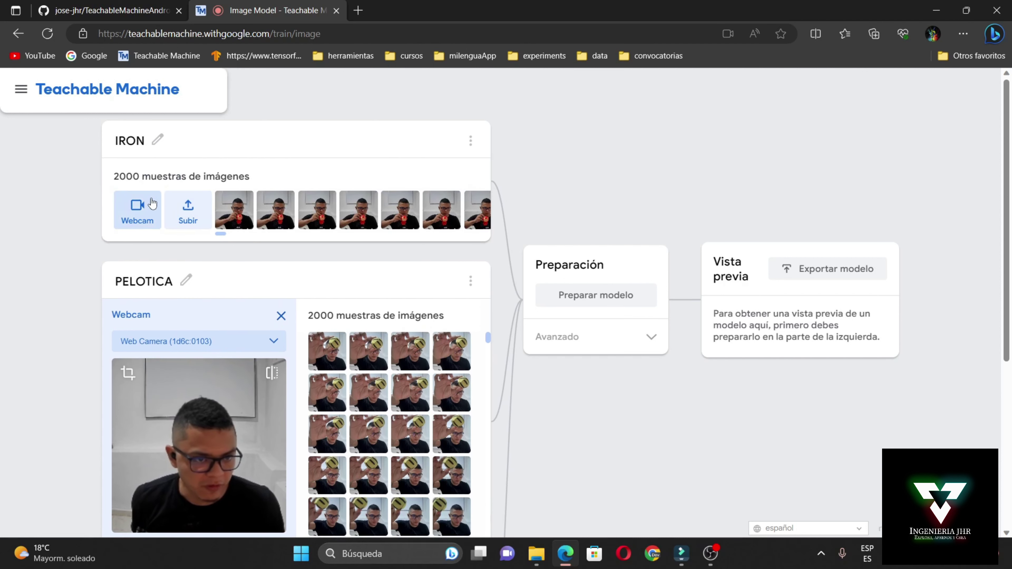
{"action": "scroll", "coordinate": [128, 312], "scroll_direction": "down", "scroll_amount": 2}
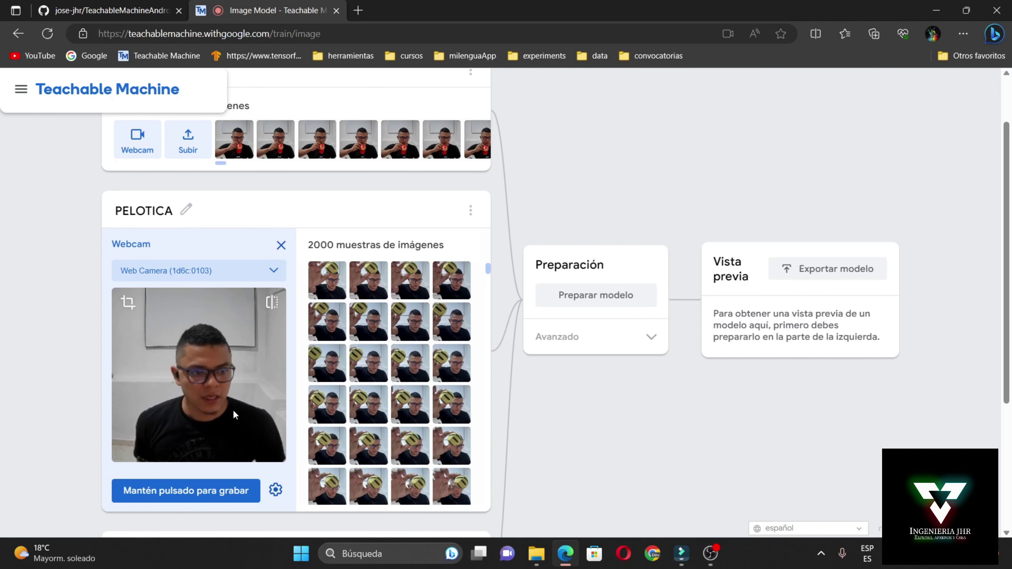
Open webcam capture for the NORMAL class with Web Camera (1d6c:0103) as the source
{"action": "scroll", "coordinate": [232, 410], "scroll_direction": "down", "scroll_amount": 5}
{"action": "left_click", "coordinate": [145, 429]}
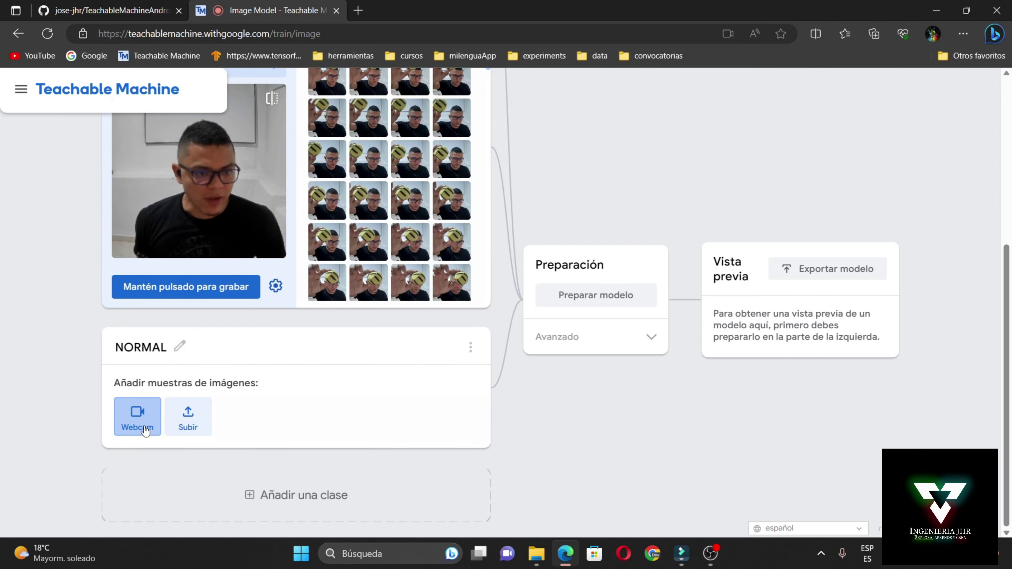
{"action": "left_click", "coordinate": [190, 208]}
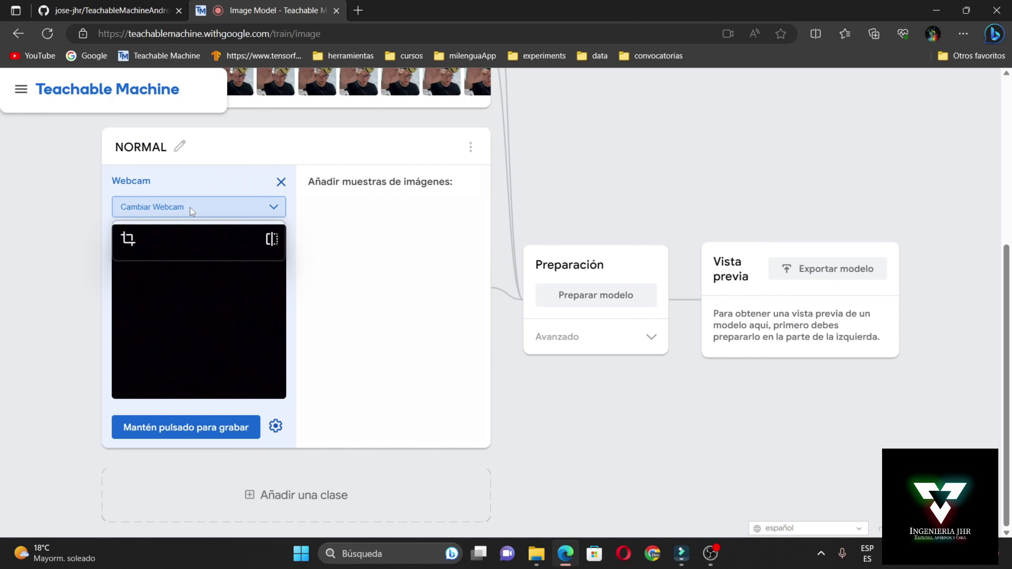
{"action": "left_click", "coordinate": [200, 236]}
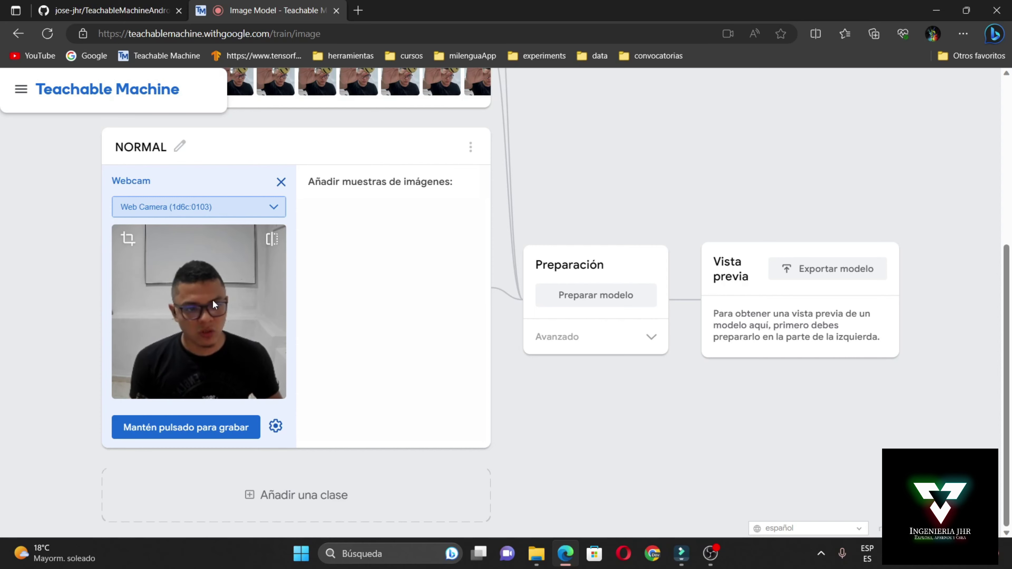
Record NORMAL samples without any object, with and without the person in view, and delete the newest surplus image to leave 2000
{"action": "left_click_drag", "start_coordinate": [233, 429], "coordinate": [229, 423]}
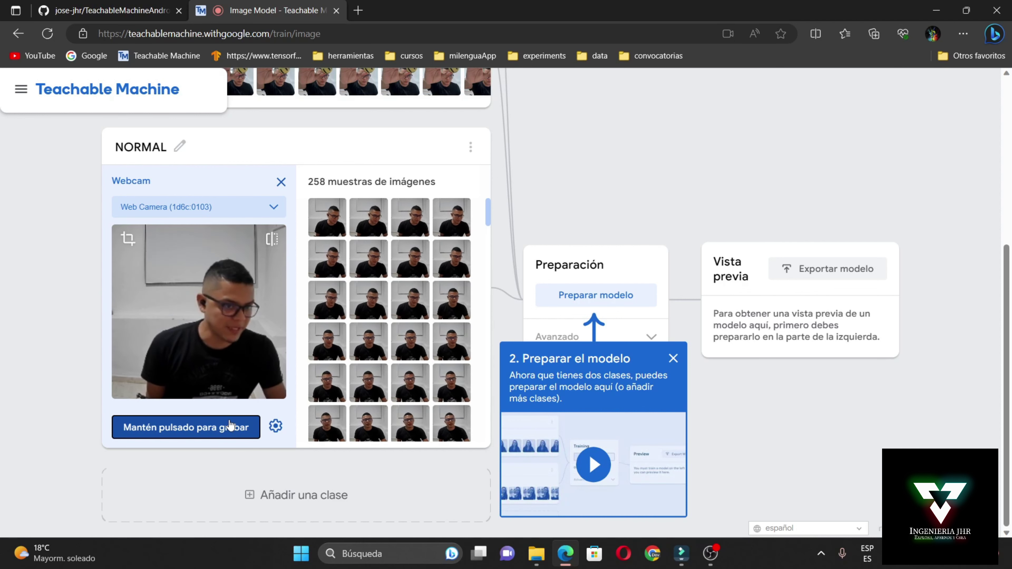
{"action": "left_click_drag", "start_coordinate": [230, 425], "coordinate": [230, 426]}
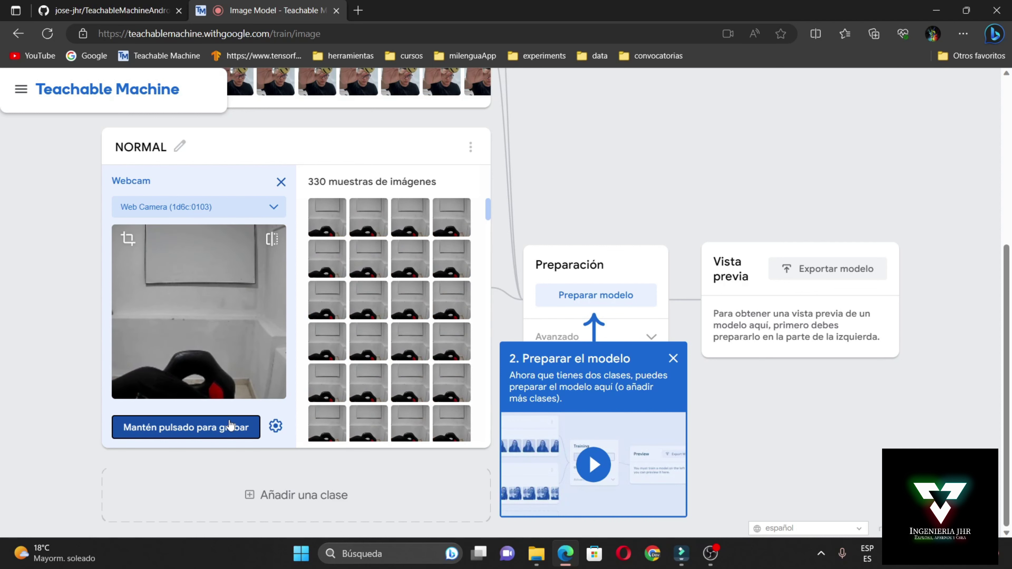
{"action": "left_click_drag", "start_coordinate": [230, 425], "coordinate": [207, 425]}
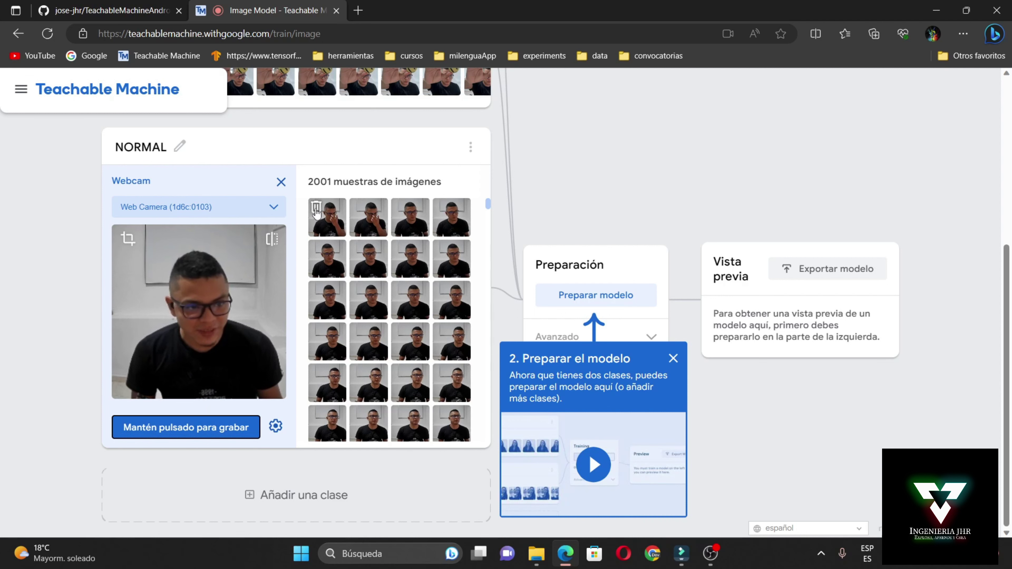
{"action": "left_click", "coordinate": [316, 207]}
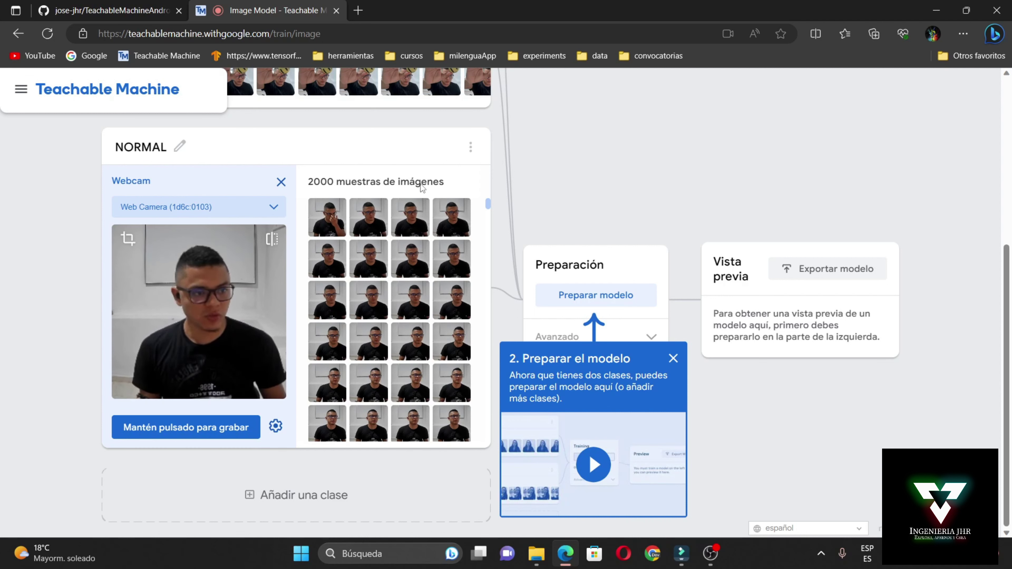
{"action": "scroll", "coordinate": [412, 183], "scroll_direction": "up", "scroll_amount": 6}
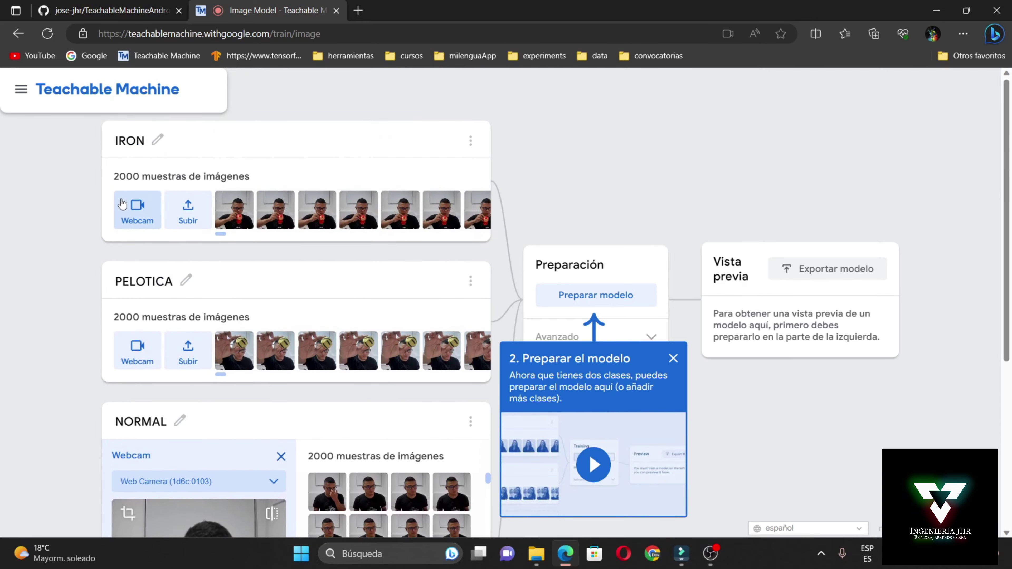
Review the image samples collected for the IRON, PELOTICA and NORMAL classes
{"action": "scroll", "coordinate": [77, 252], "scroll_direction": "down", "scroll_amount": 3}
{"action": "scroll", "coordinate": [65, 293], "scroll_direction": "down", "scroll_amount": 3}
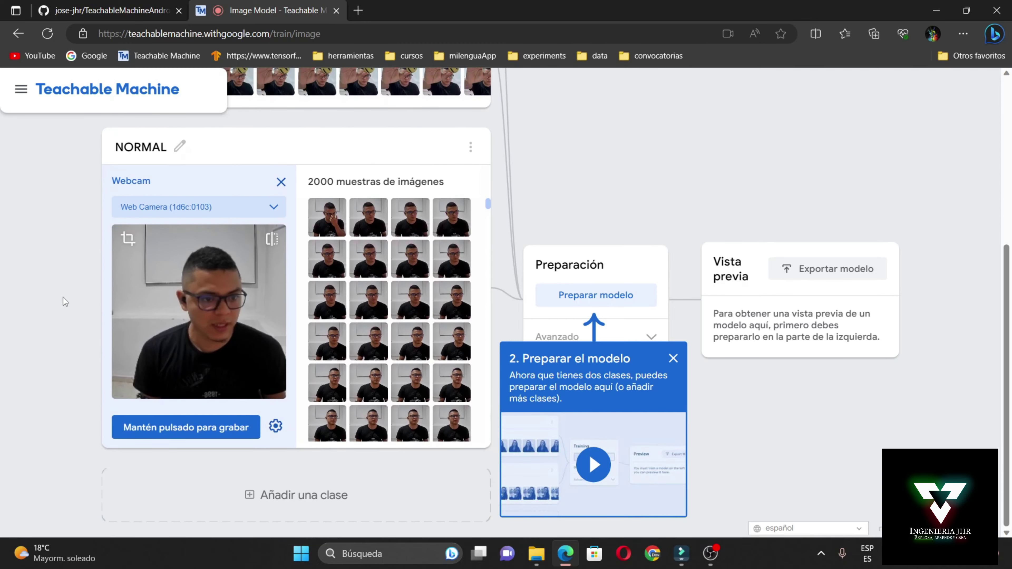
{"action": "scroll", "coordinate": [65, 311], "scroll_direction": "up", "scroll_amount": 6}
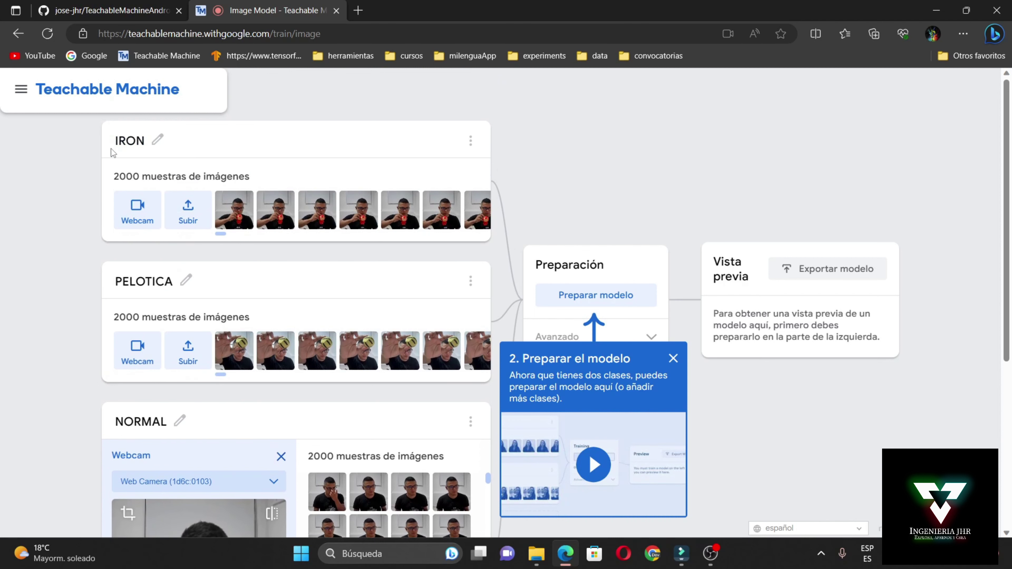
{"action": "scroll", "coordinate": [119, 183], "scroll_direction": "down", "scroll_amount": 2}
{"action": "scroll", "coordinate": [121, 273], "scroll_direction": "down", "scroll_amount": 2}
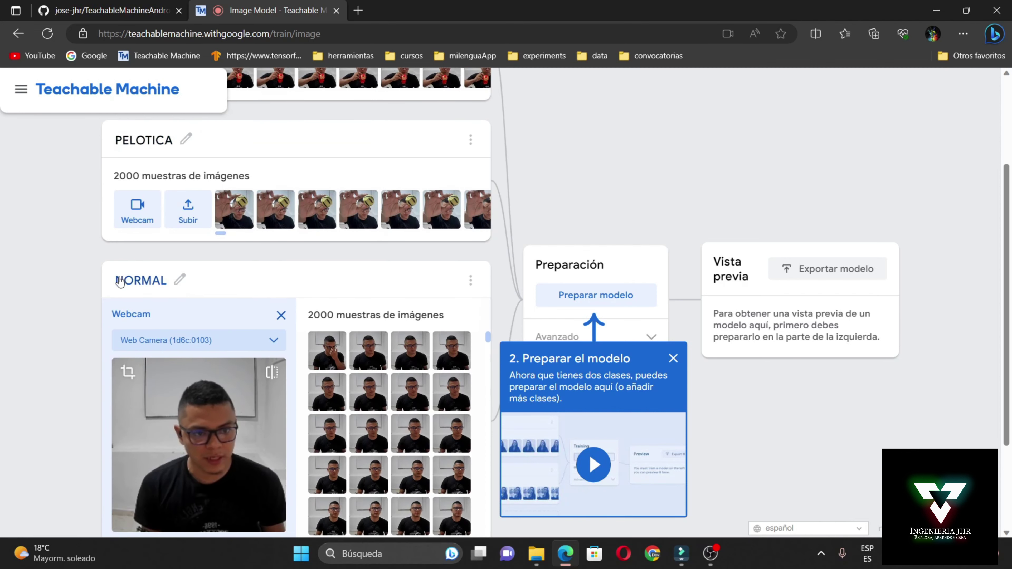
{"action": "scroll", "coordinate": [62, 288], "scroll_direction": "down", "scroll_amount": 2}
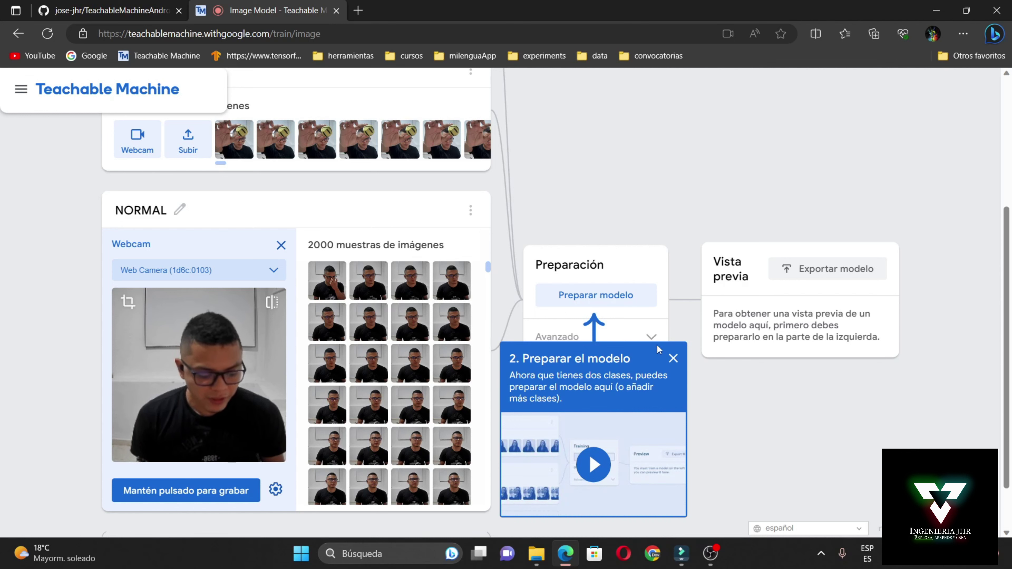
Dismiss the model preparation tip and examine the advanced training settings for epochs, batch size and learning rate
{"action": "left_click", "coordinate": [673, 359]}
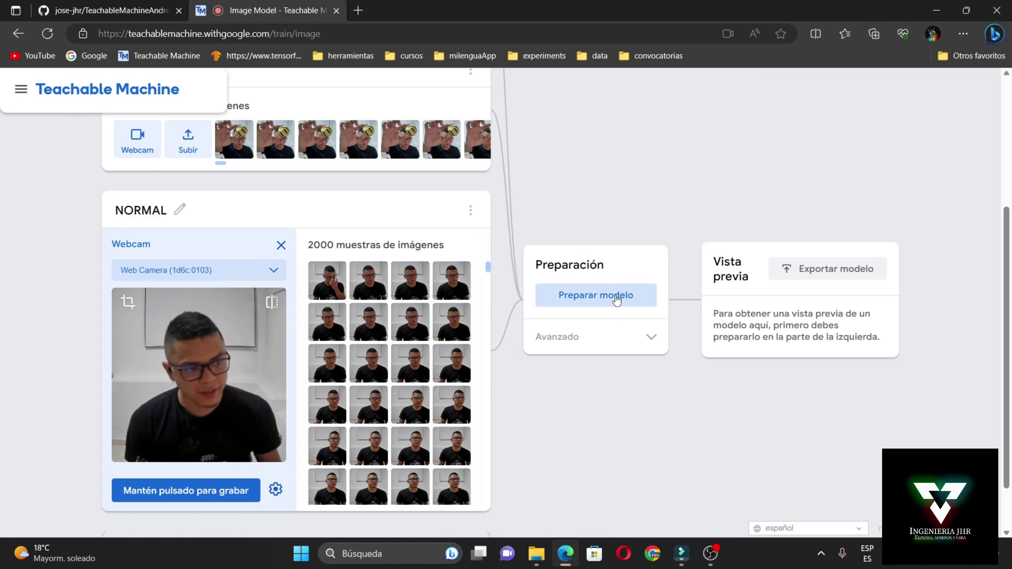
{"action": "left_click", "coordinate": [650, 343]}
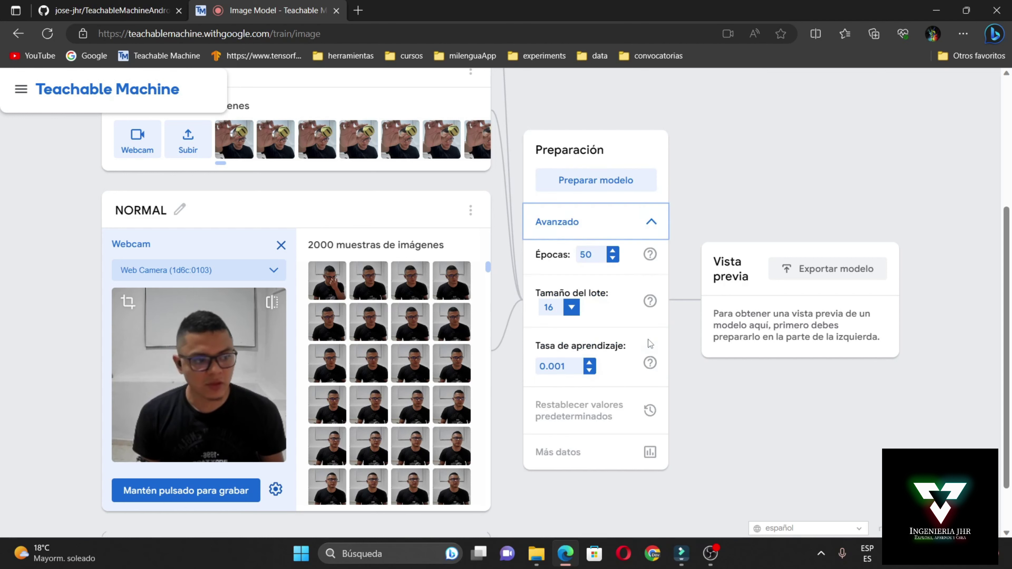
{"action": "left_click", "coordinate": [639, 228]}
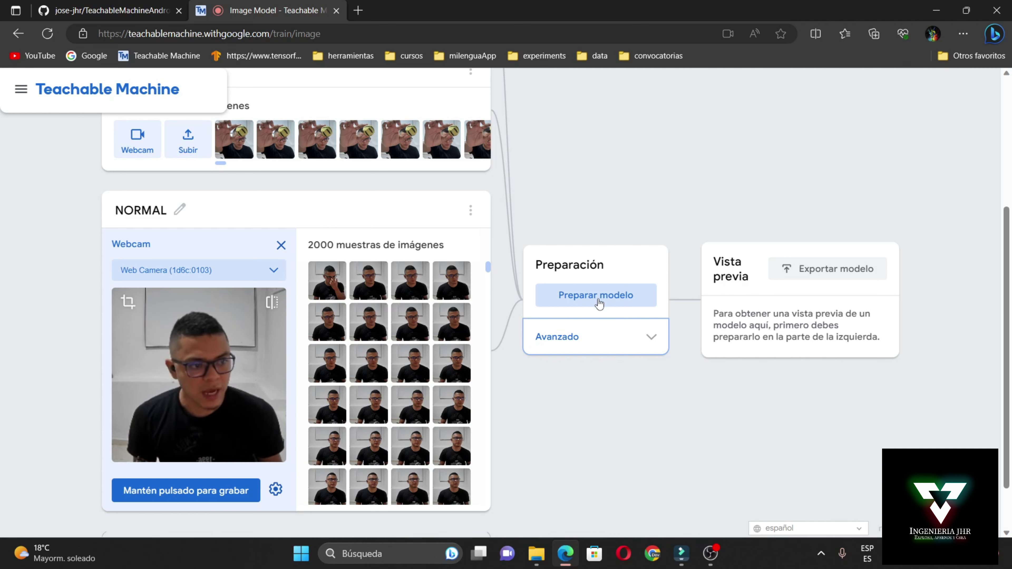
{"action": "left_click", "coordinate": [605, 326]}
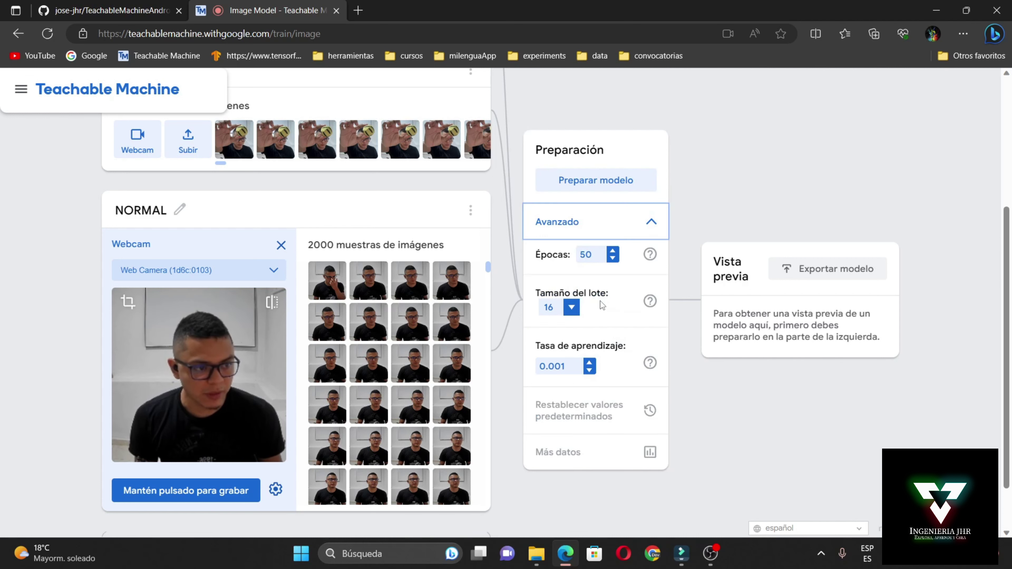
{"action": "left_click", "coordinate": [611, 223]}
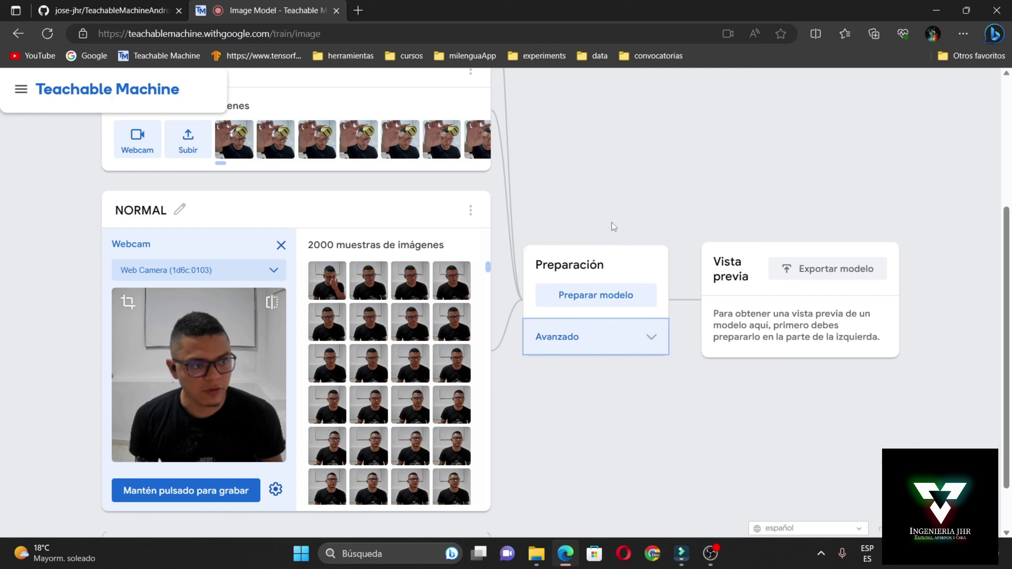
Train the model on the three classes, choosing to wait for the unresponsive page and accepting the notice to keep the tab open
{"action": "left_click", "coordinate": [611, 305]}
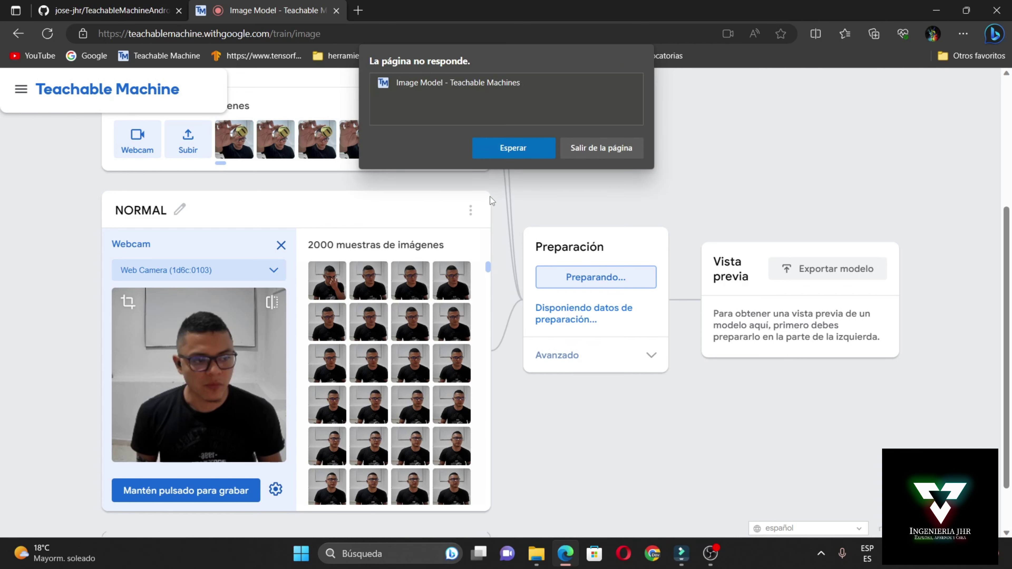
{"action": "left_click", "coordinate": [511, 150]}
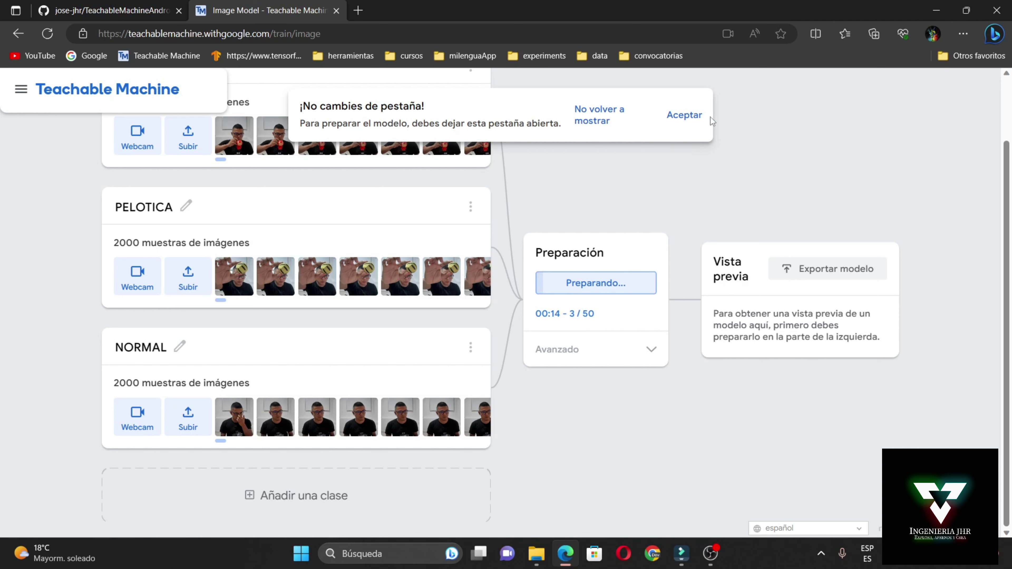
{"action": "left_click", "coordinate": [701, 120]}
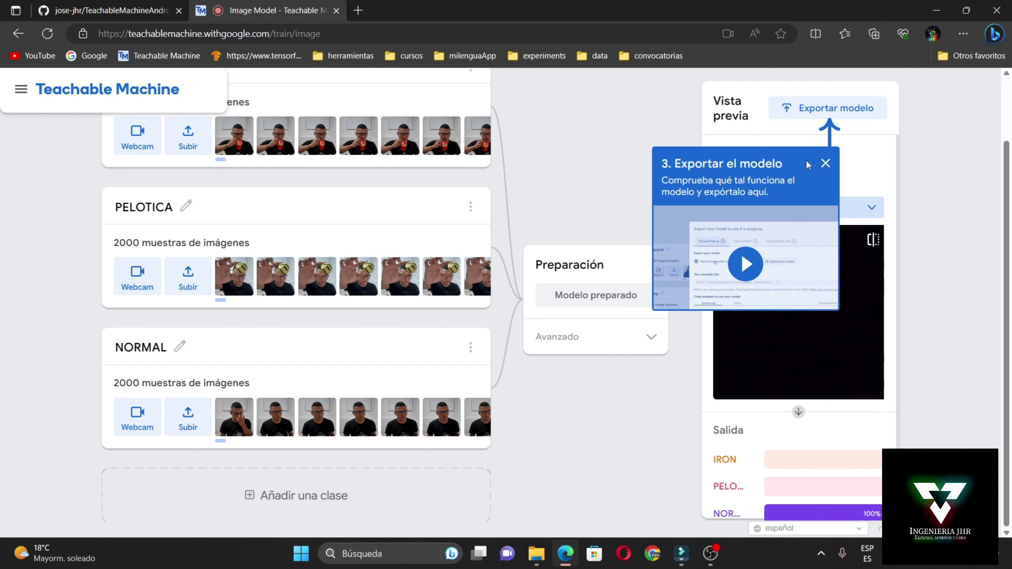
Dismiss the model export tip and set the preview's webcam source to Web Camera (1d6c:0103) to check the class output
{"action": "left_click", "coordinate": [826, 164]}
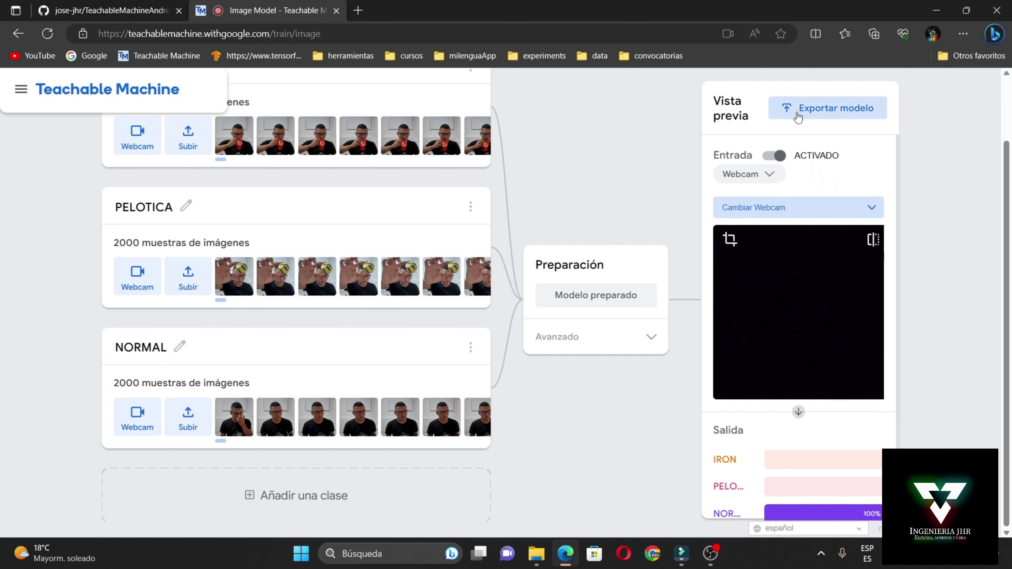
{"action": "left_click", "coordinate": [817, 208]}
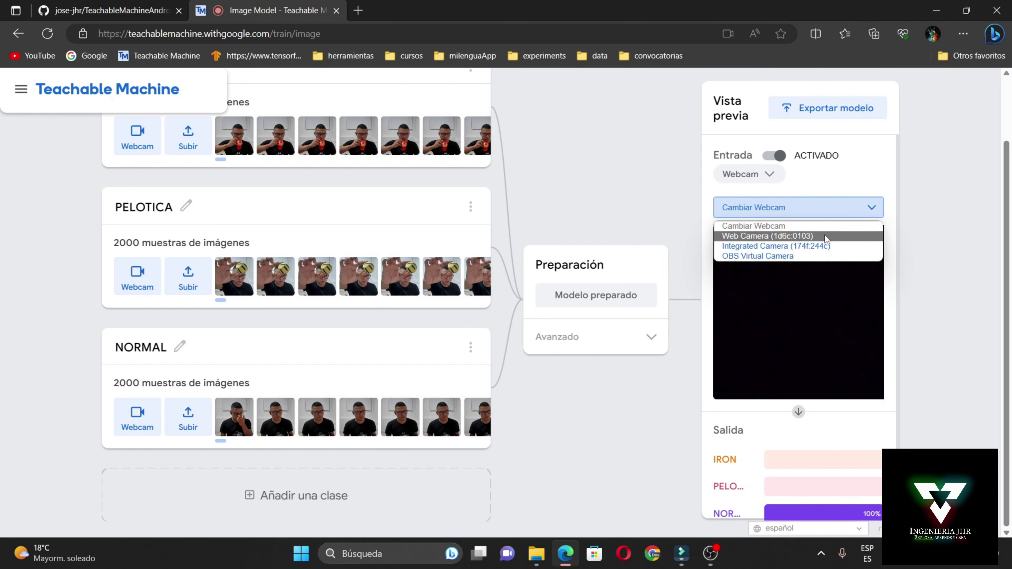
{"action": "left_click", "coordinate": [815, 235]}
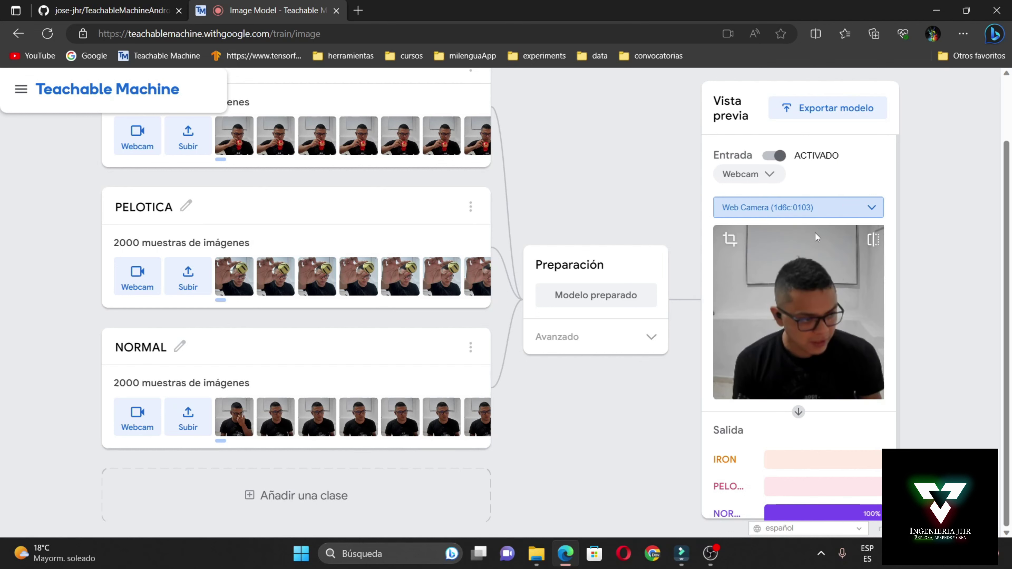
{"action": "scroll", "coordinate": [815, 232], "scroll_direction": "down", "scroll_amount": 1}
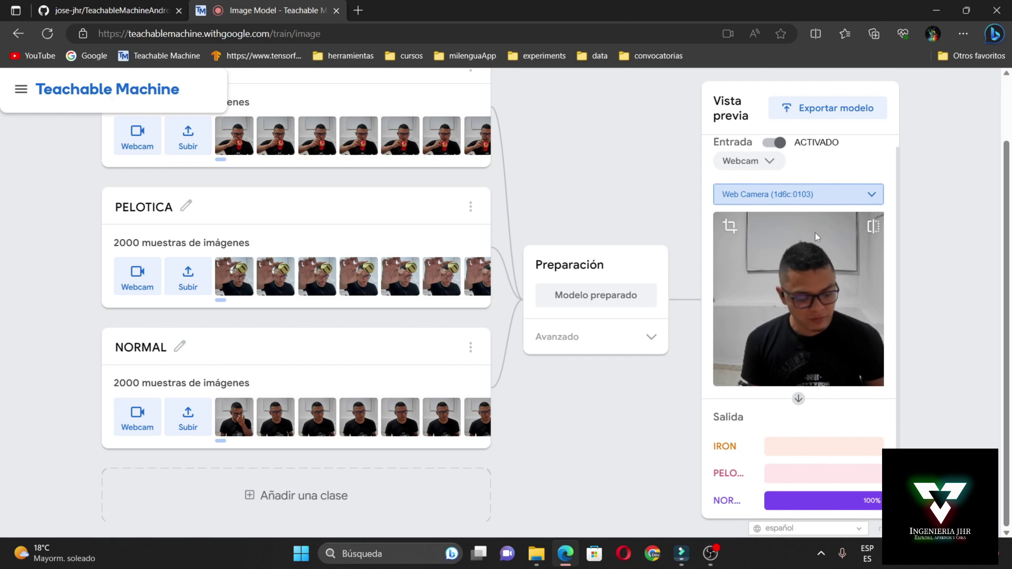